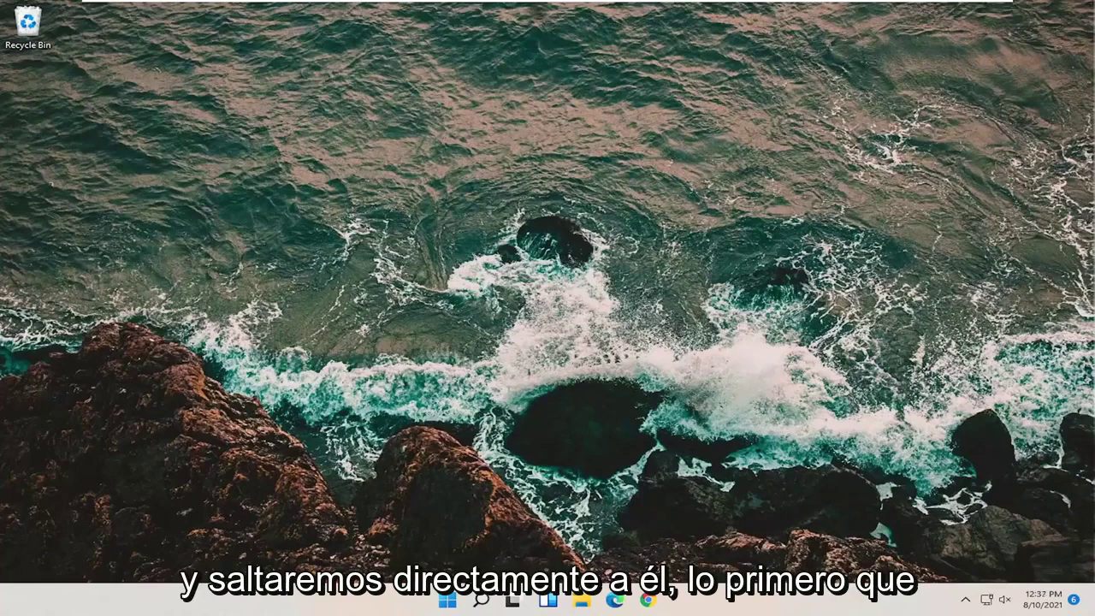
# Open Device Manager from a 'device manager' search and expand Universal Serial Bus controllers
pyautogui.click(481, 602)
pyautogui.write('device')
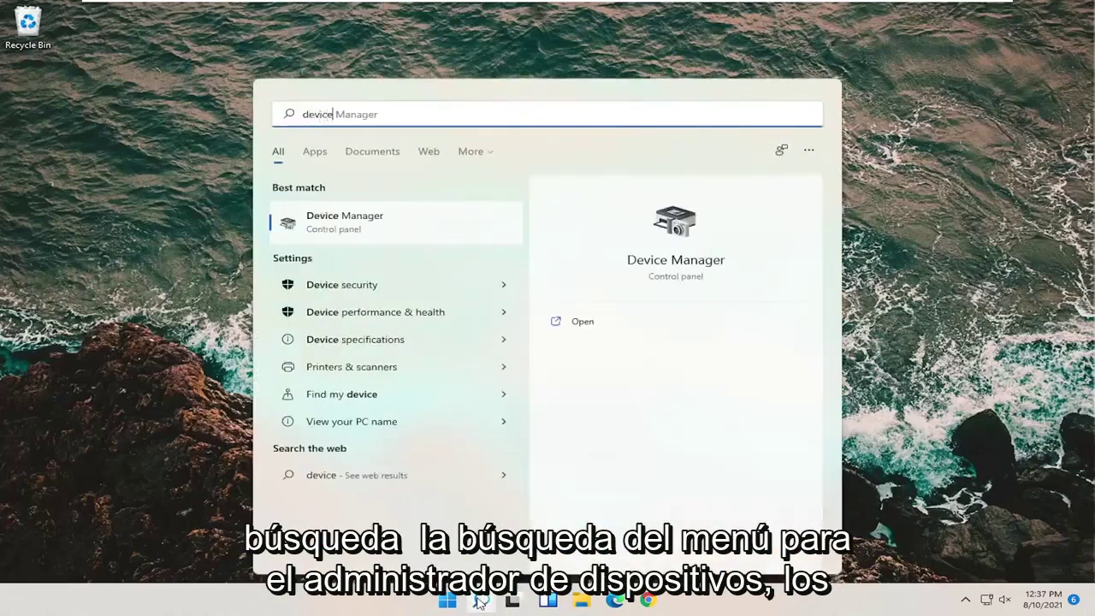
pyautogui.write(' manager')
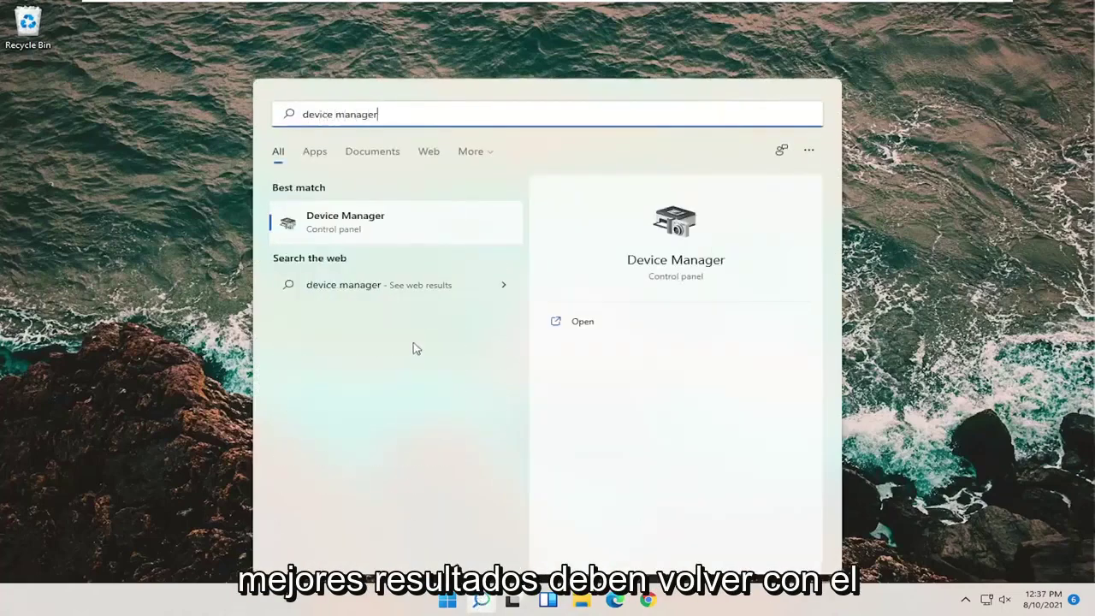
pyautogui.click(365, 229)
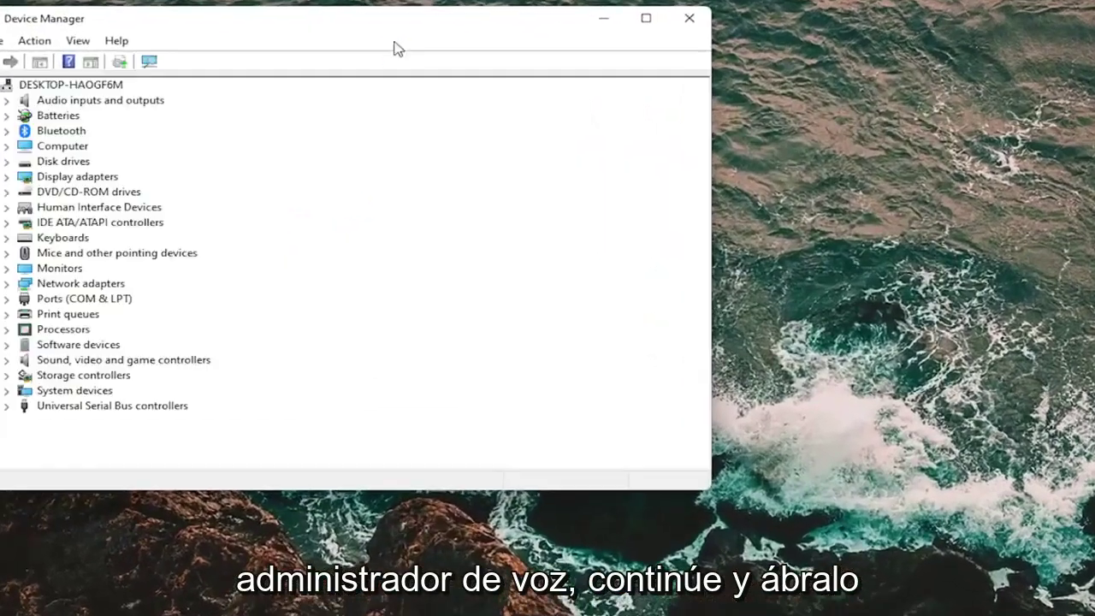
pyautogui.moveTo(389, 32); pyautogui.dragTo(611, 71)
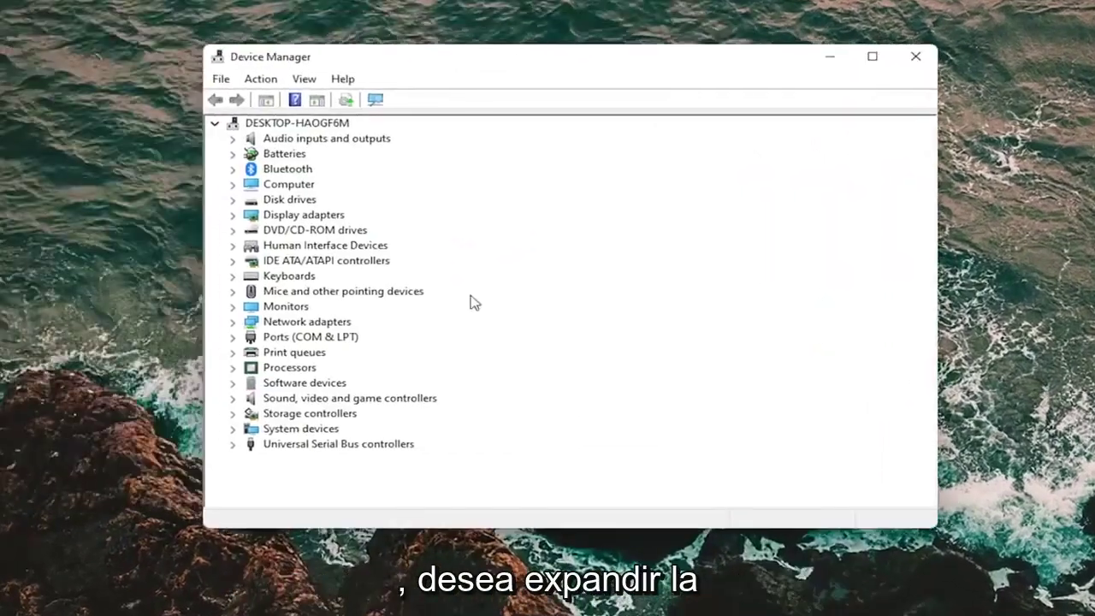
pyautogui.click(306, 446)
pyautogui.doubleClick(330, 445)
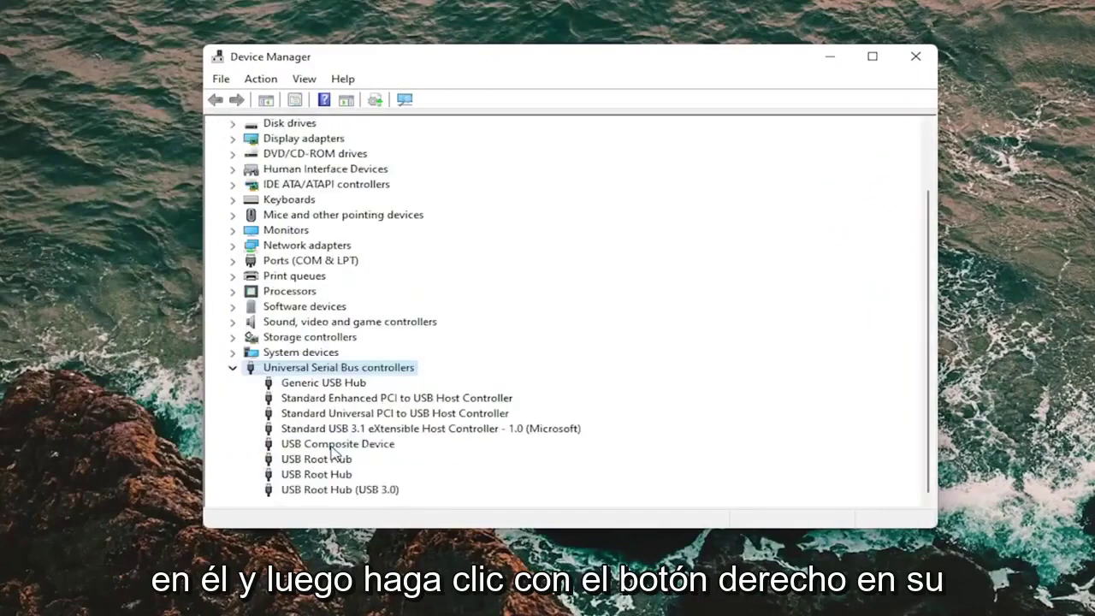
# Reinstall the Generic USB Hub driver by picking it from the compatible drivers list
pyautogui.rightClick(310, 387)
pyautogui.click(363, 393)
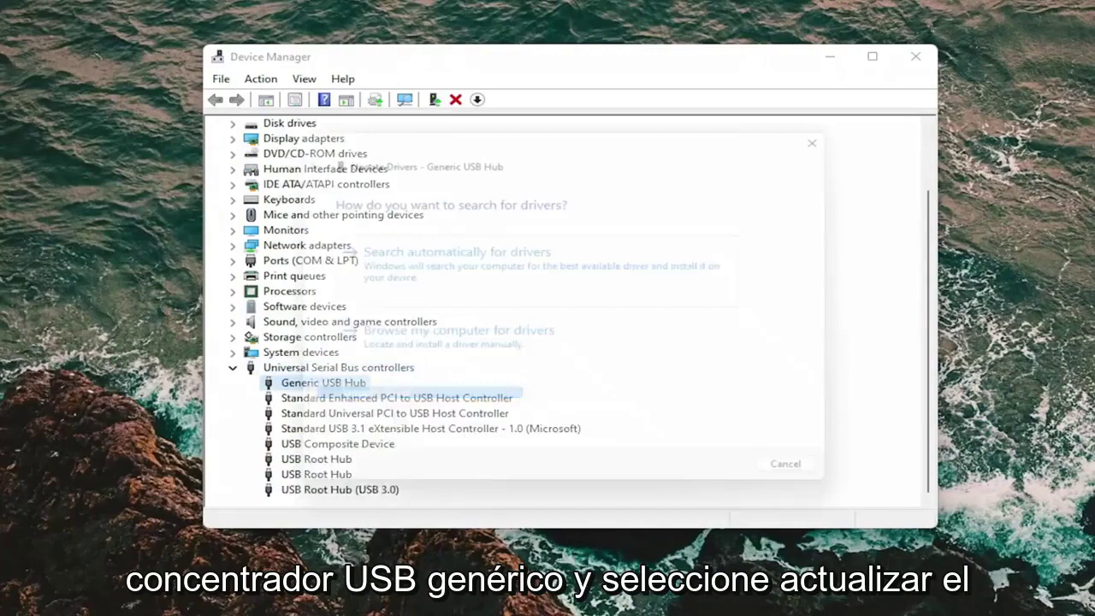
pyautogui.click(410, 372)
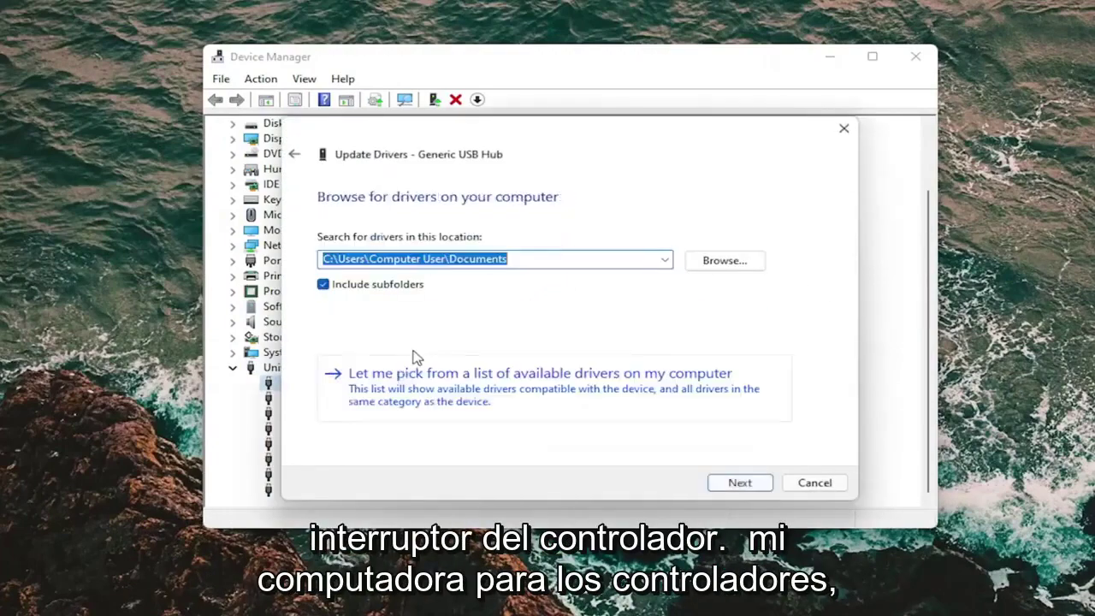
pyautogui.click(295, 154)
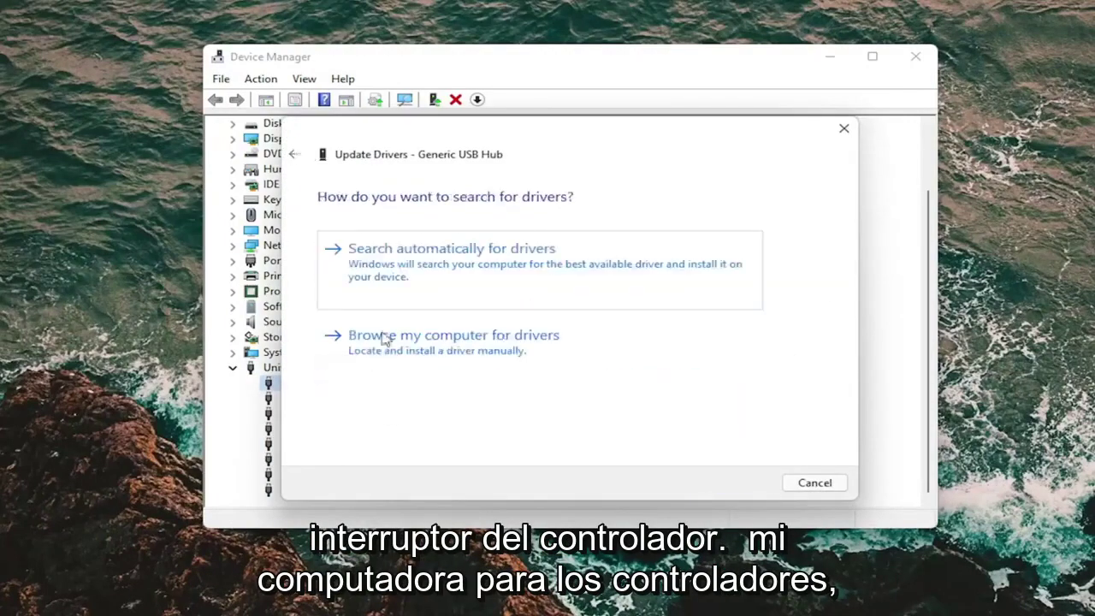
pyautogui.click(428, 355)
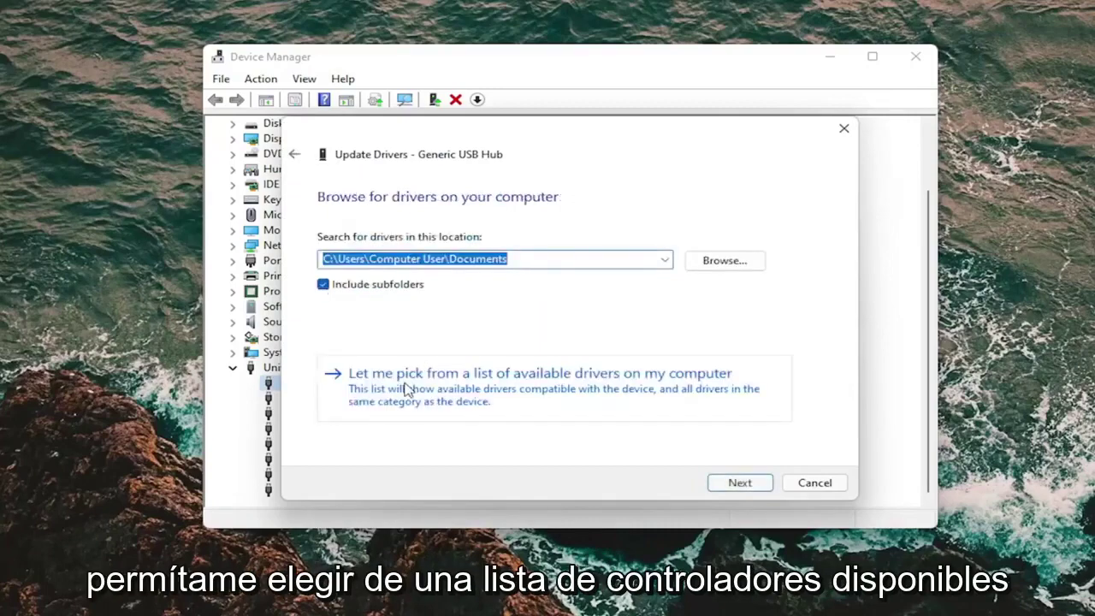
pyautogui.click(532, 393)
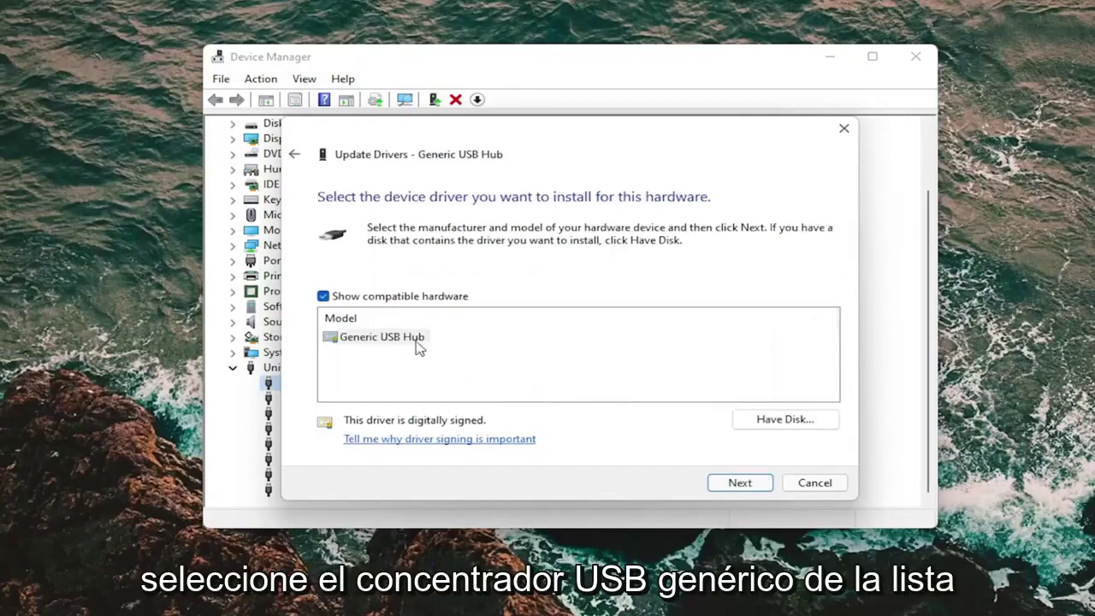
pyautogui.click(750, 481)
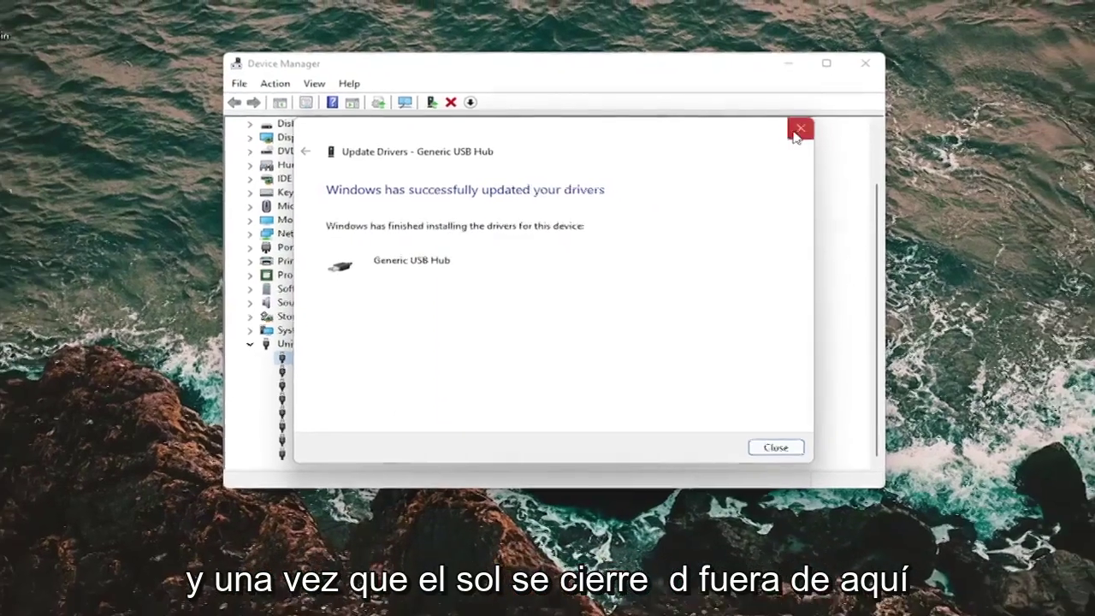
# Close the driver update window and Device Manager, then search Windows for 'control pa'
pyautogui.click(796, 128)
pyautogui.click(833, 68)
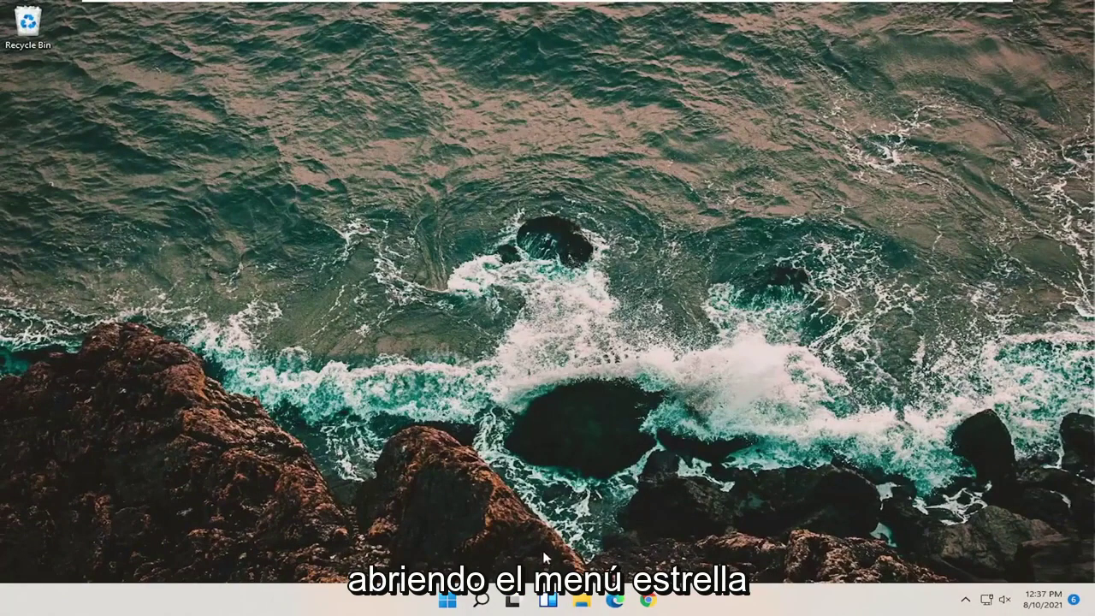
pyautogui.click(480, 599)
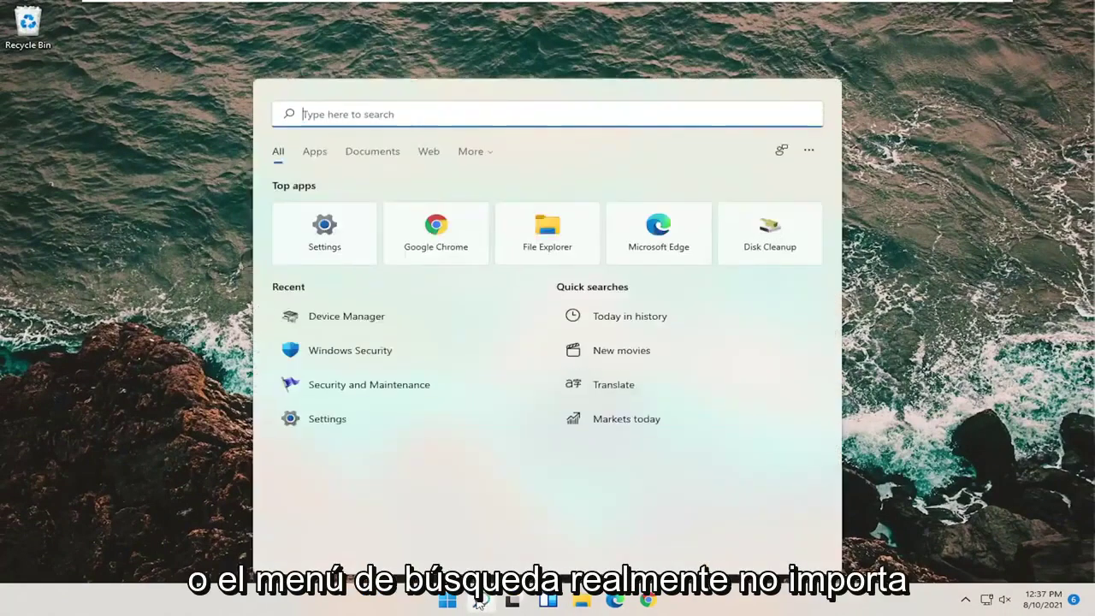
pyautogui.write('control')
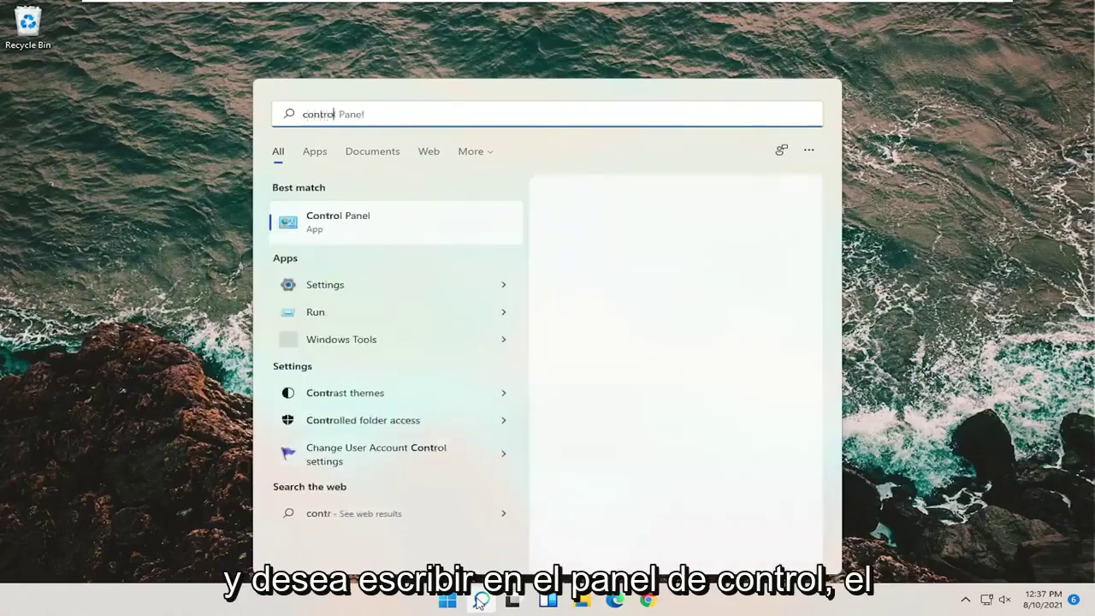
pyautogui.write(' pa')
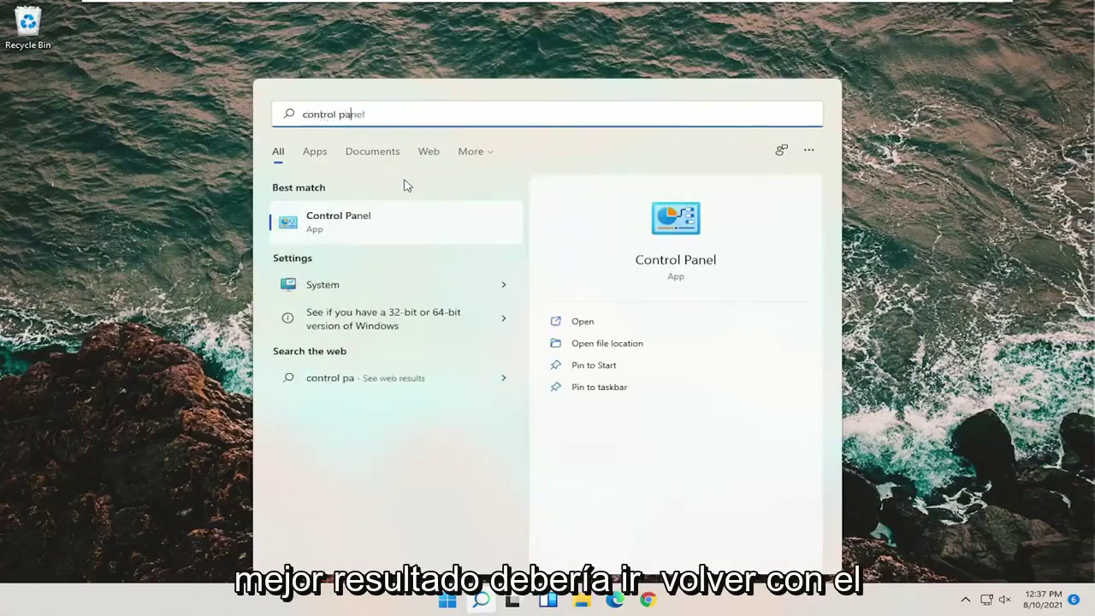
# Open Control Panel in Large icons view and go to the Balanced plan's sleep settings in Power Options
pyautogui.click(361, 228)
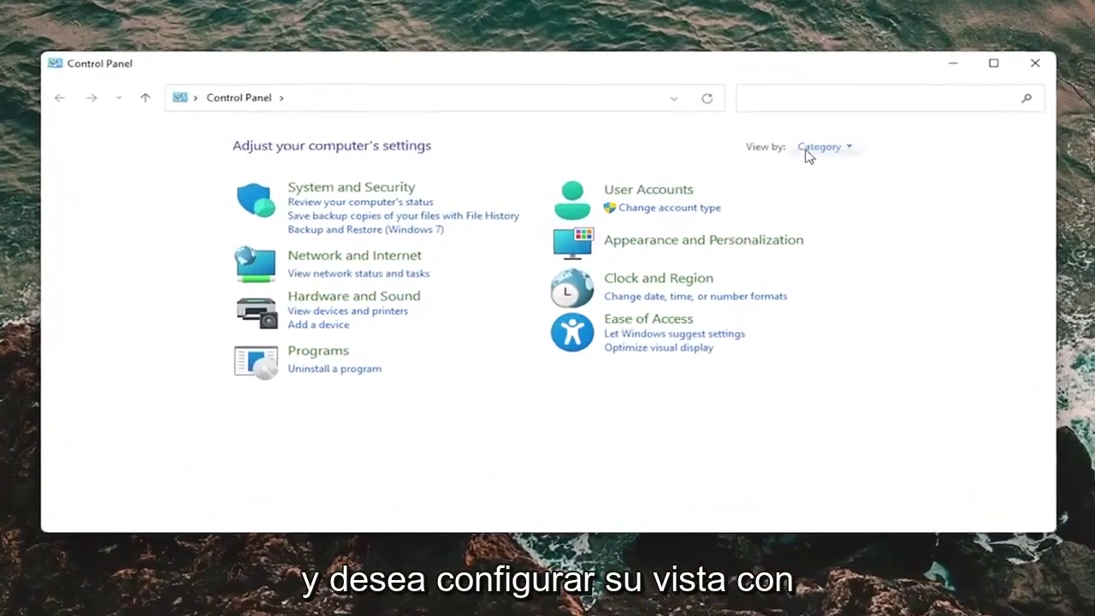
pyautogui.click(817, 147)
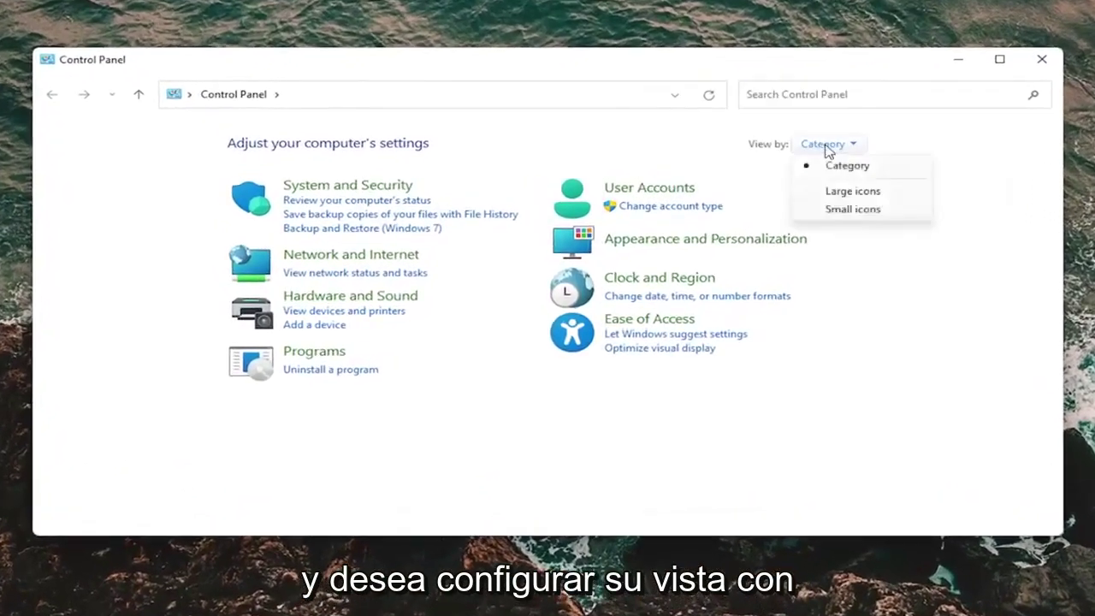
pyautogui.click(834, 193)
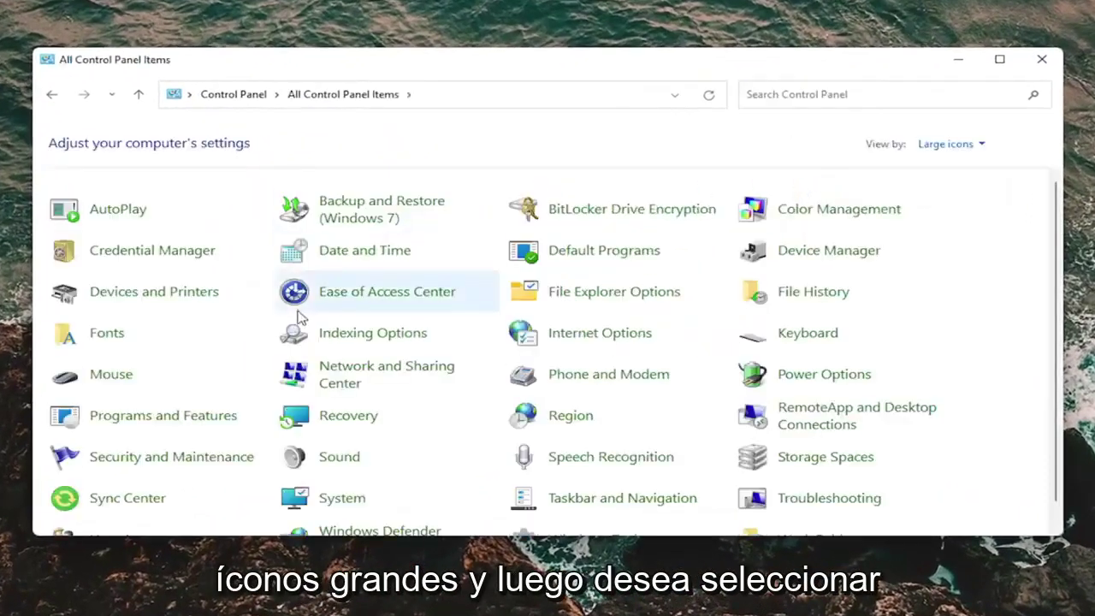
pyautogui.click(865, 377)
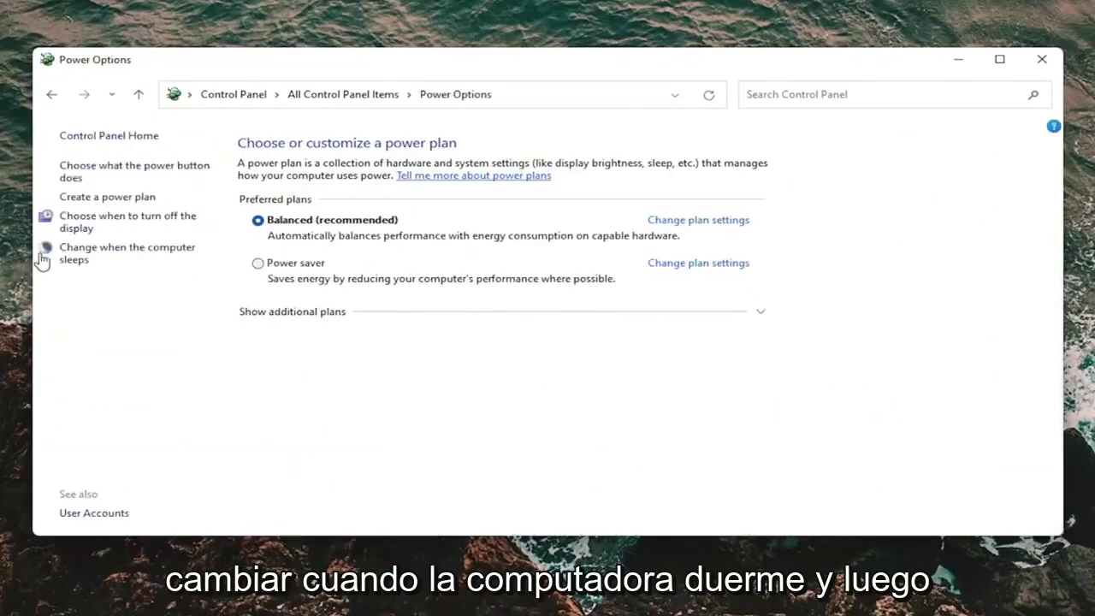
pyautogui.click(68, 261)
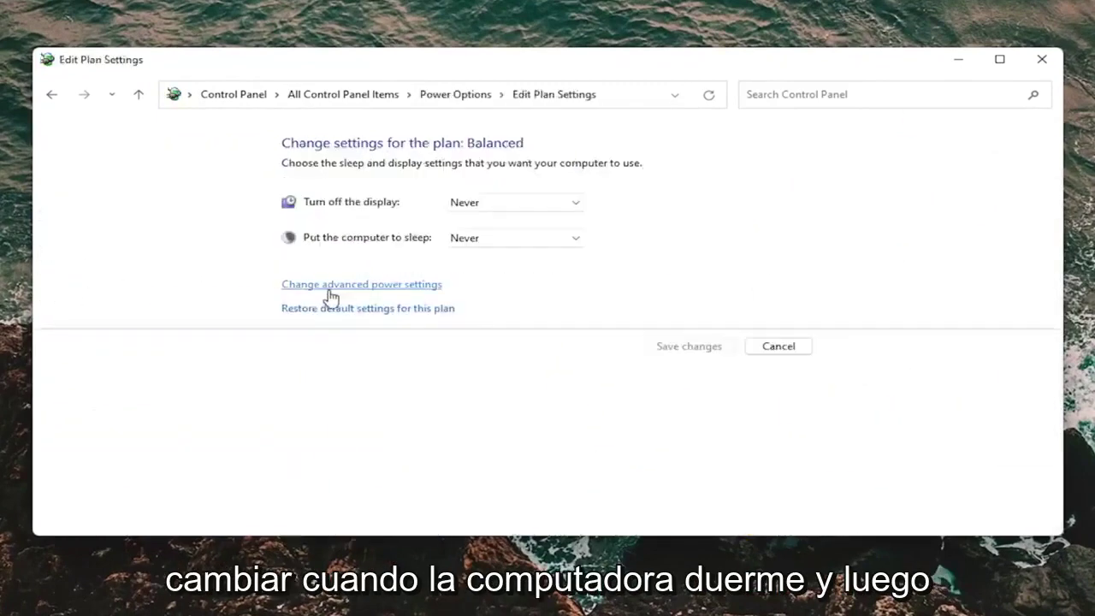
# Set USB selective suspend to Disabled in the Balanced plan's advanced settings, then apply and close
pyautogui.click(367, 291)
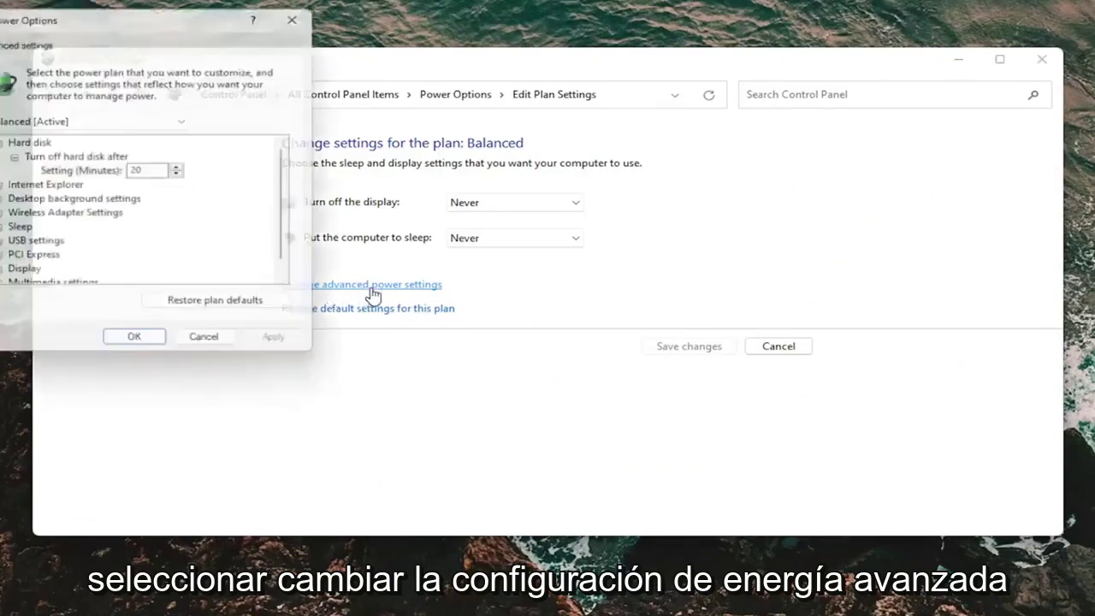
pyautogui.moveTo(164, 21); pyautogui.dragTo(538, 75)
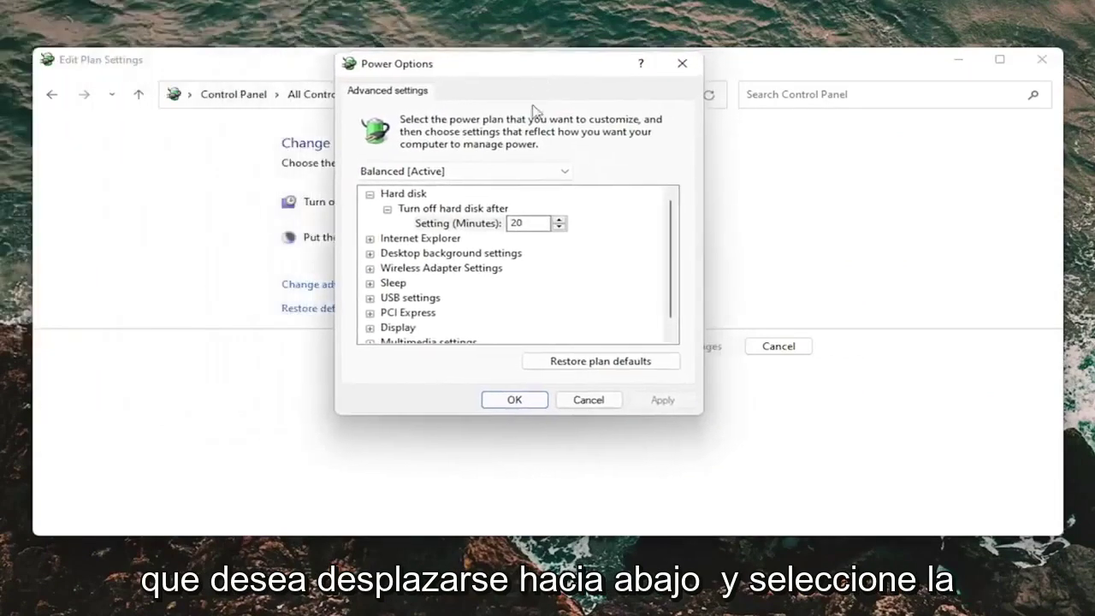
pyautogui.scroll(-1, 554, 279)
pyautogui.click(370, 283)
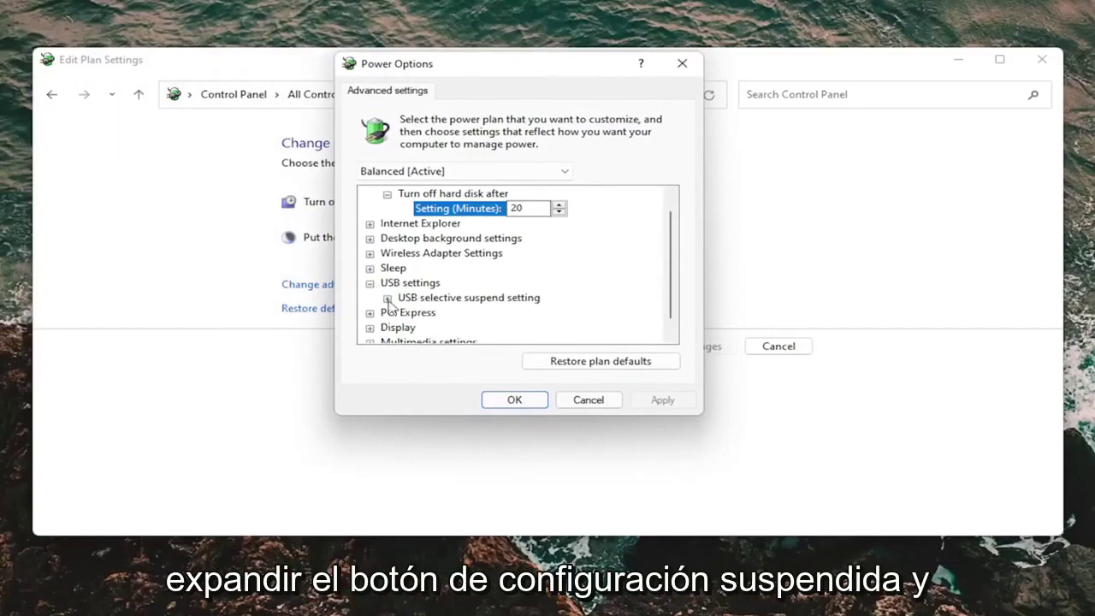
pyautogui.click(388, 298)
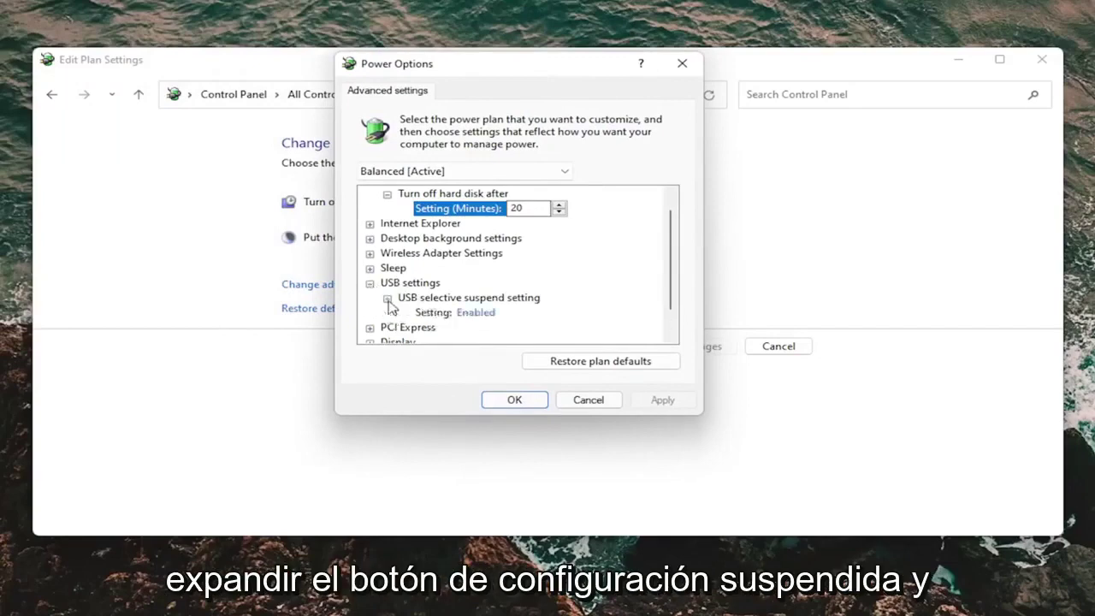
pyautogui.click(484, 315)
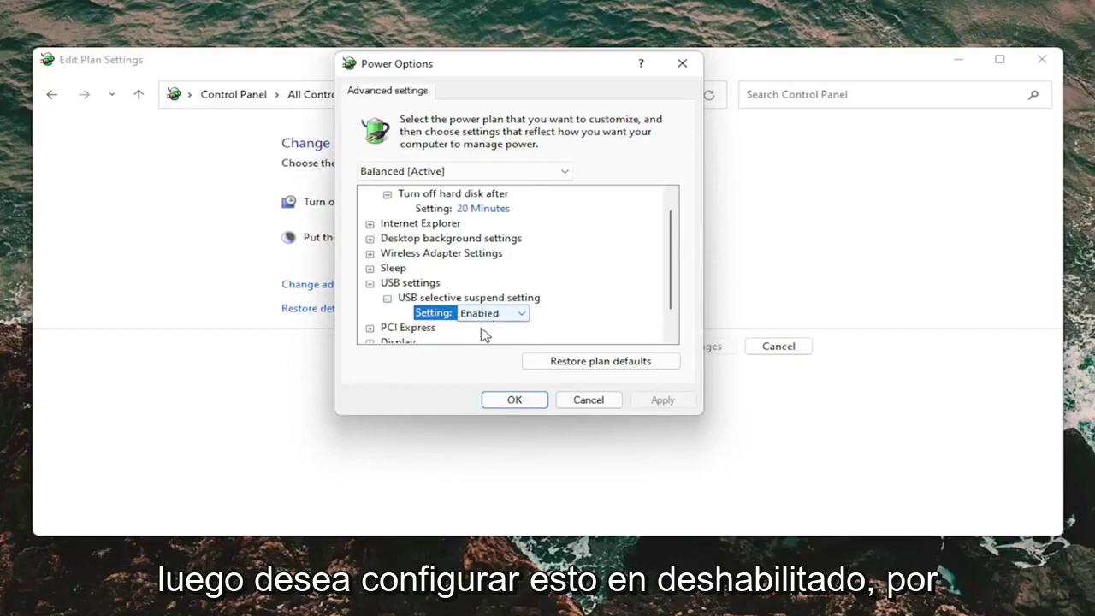
pyautogui.click(486, 315)
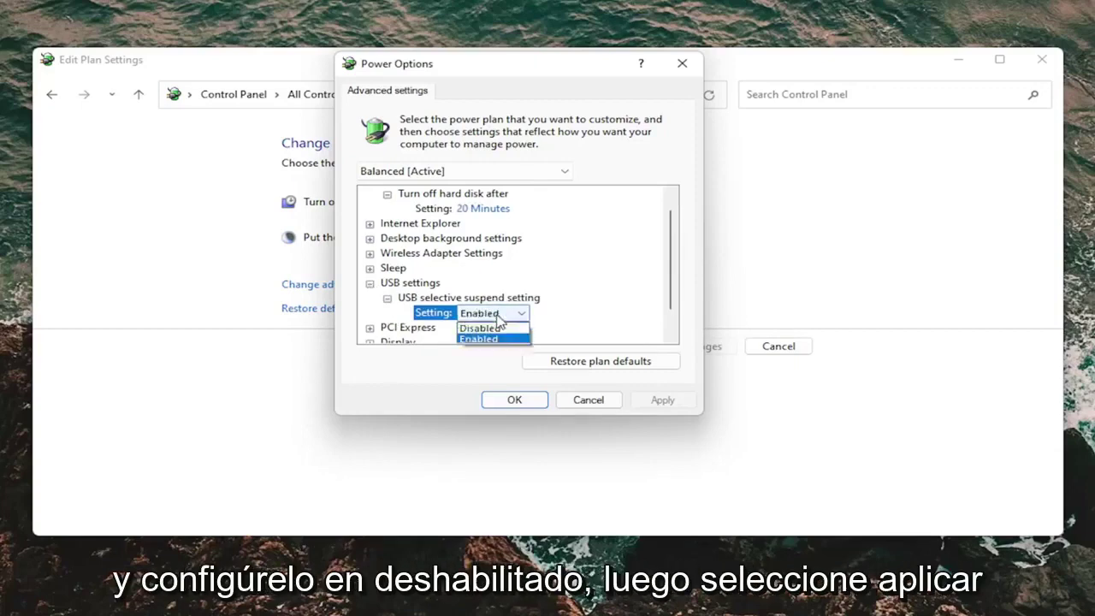
pyautogui.click(482, 335)
pyautogui.click(659, 399)
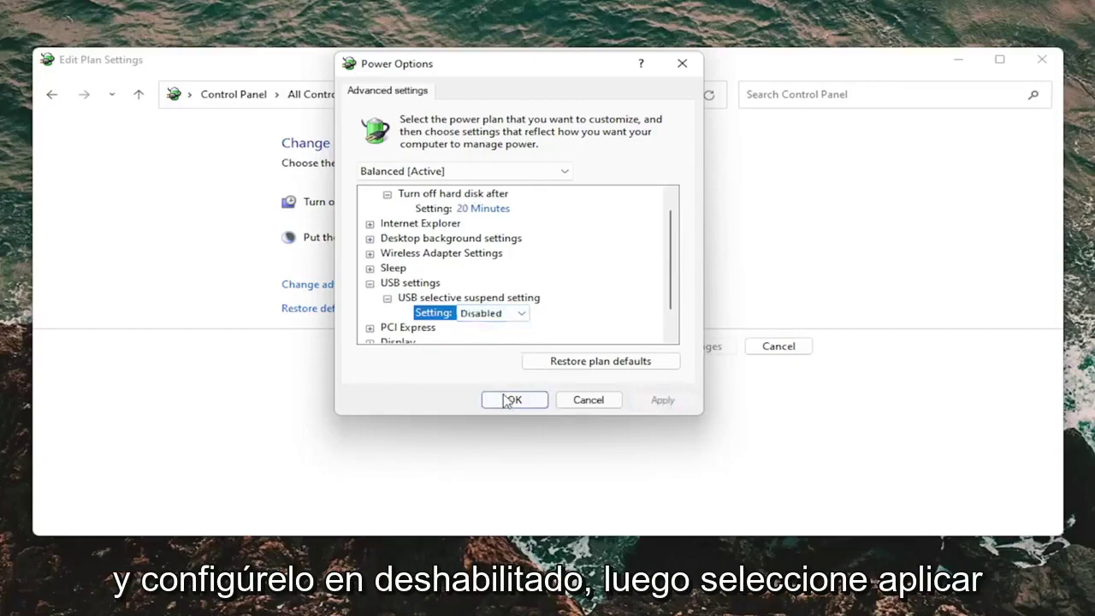
pyautogui.click(510, 400)
pyautogui.click(1042, 59)
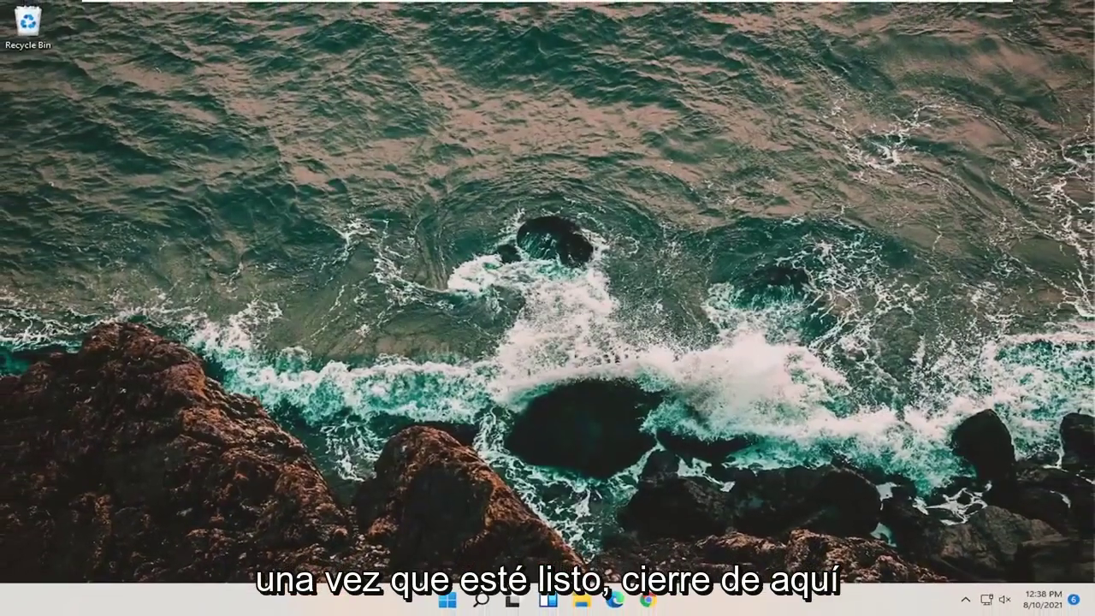
# Launch Command Prompt as administrator from a 'cmd' search, allowing the UAC prompt
pyautogui.click(482, 601)
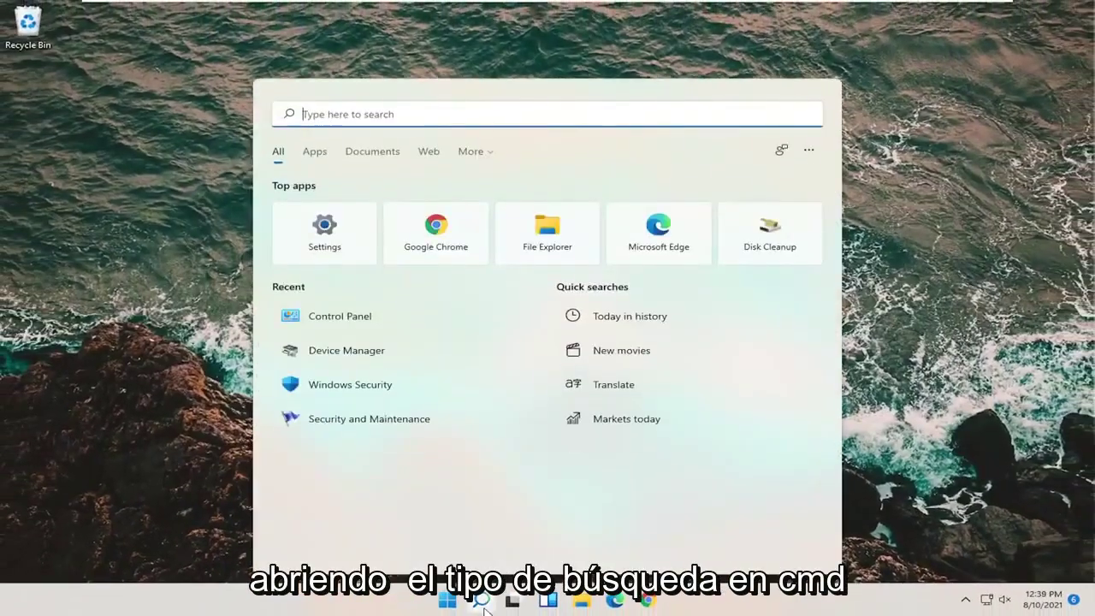
pyautogui.write('cmd')
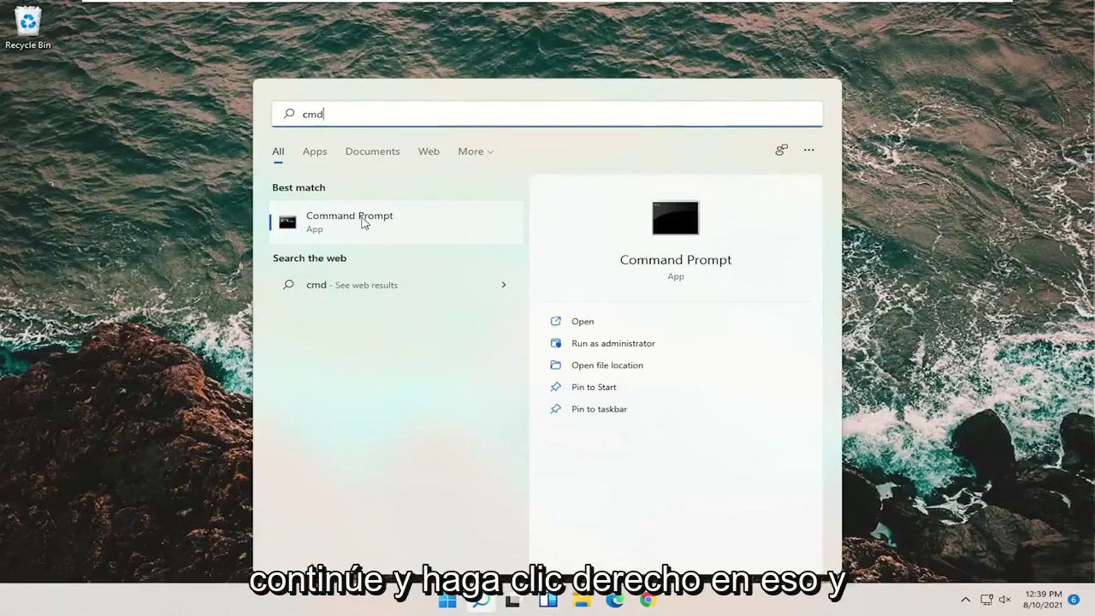
pyautogui.rightClick(361, 223)
pyautogui.click(427, 239)
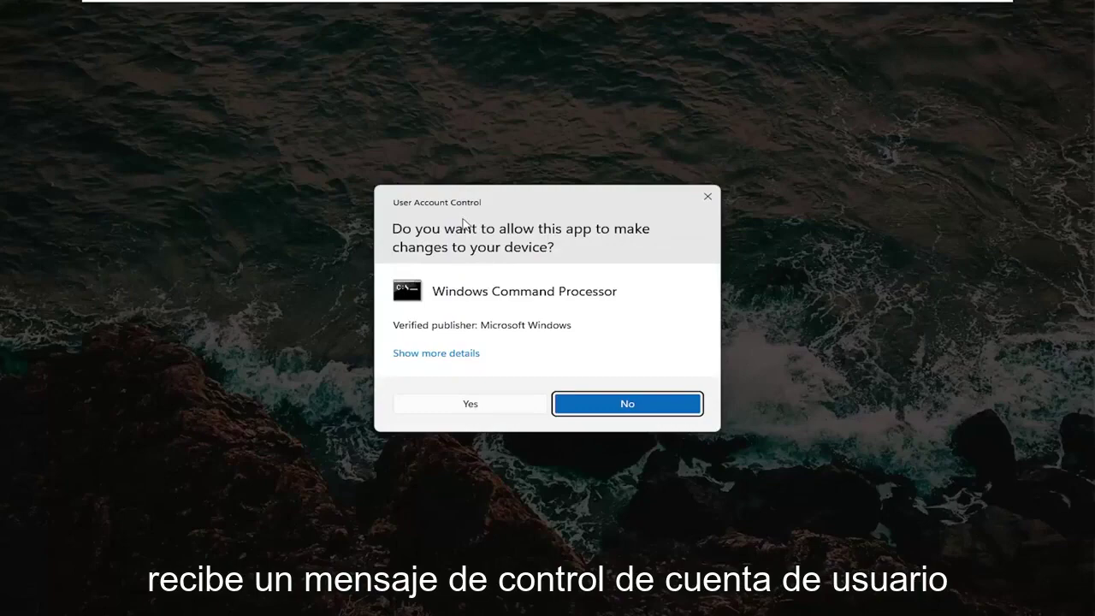
pyautogui.click(466, 406)
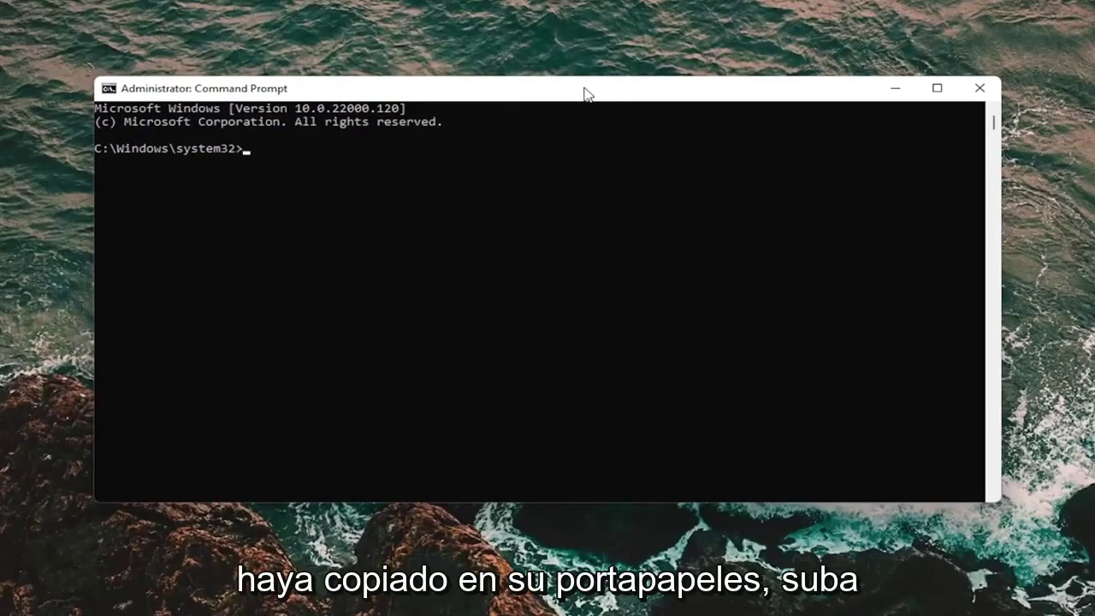
# Run the sfc /scanfile and sfc /verifyfile checks on ieframe.dll
pyautogui.rightClick(519, 90)
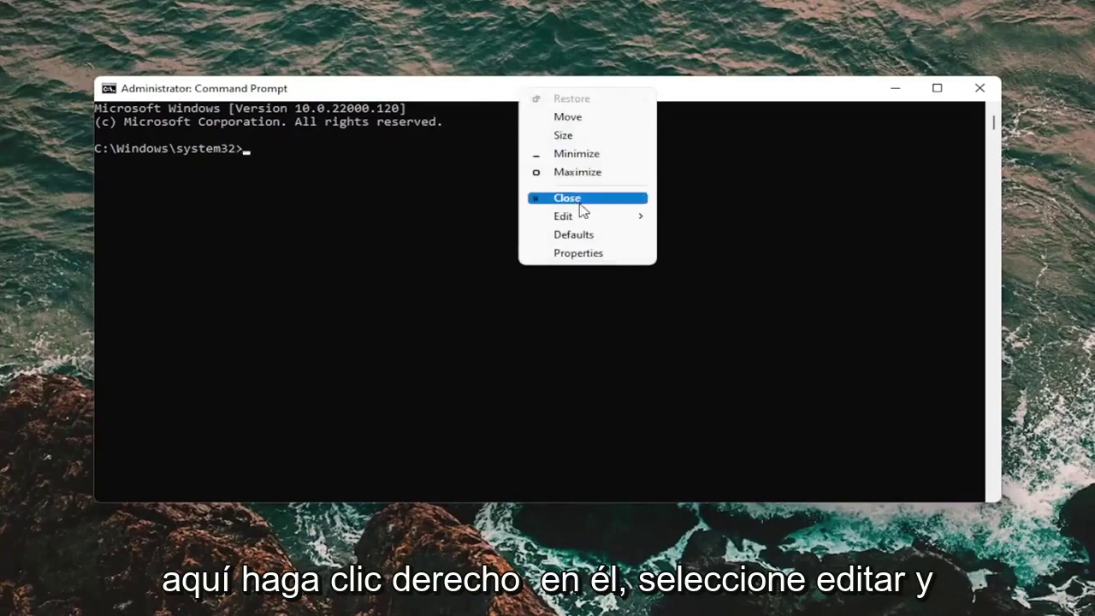
pyautogui.moveTo(564, 216)
pyautogui.click(703, 254)
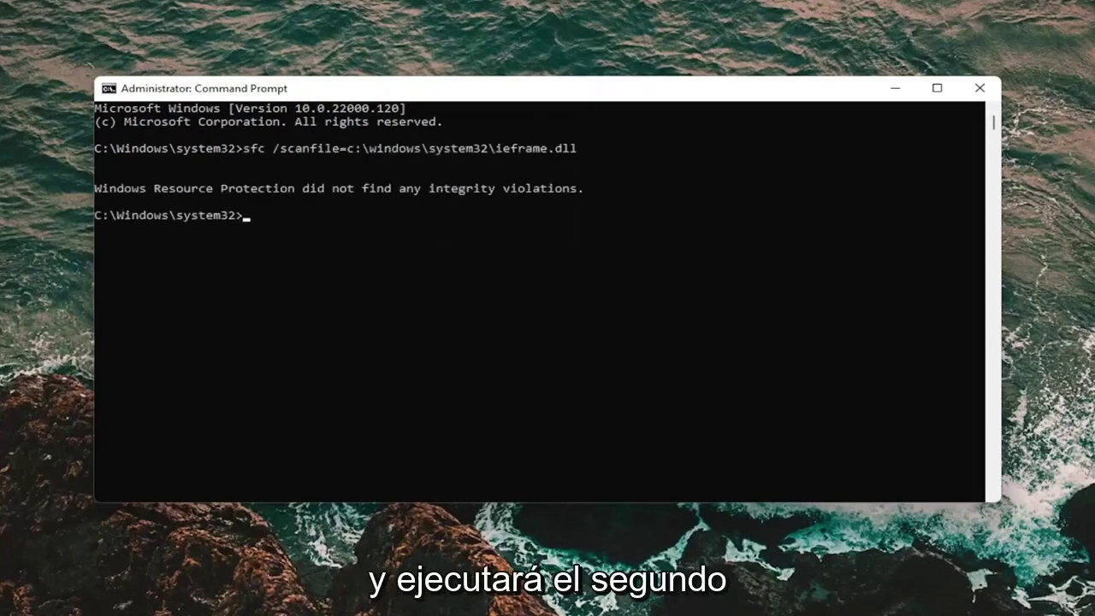
pyautogui.rightClick(523, 94)
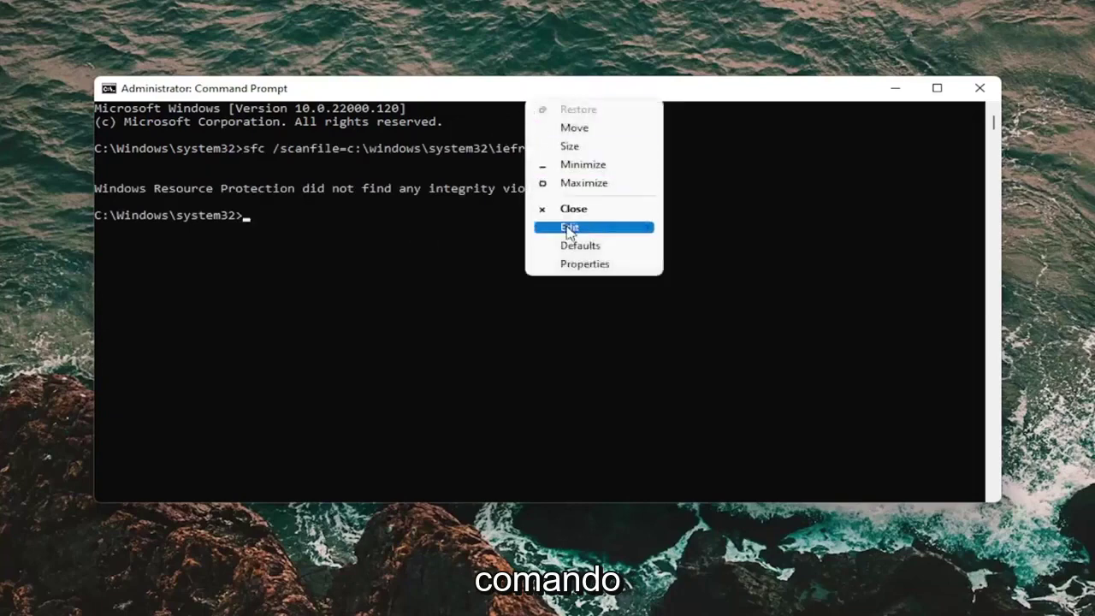
pyautogui.moveTo(569, 227)
pyautogui.click(697, 262)
pyautogui.press('Return')
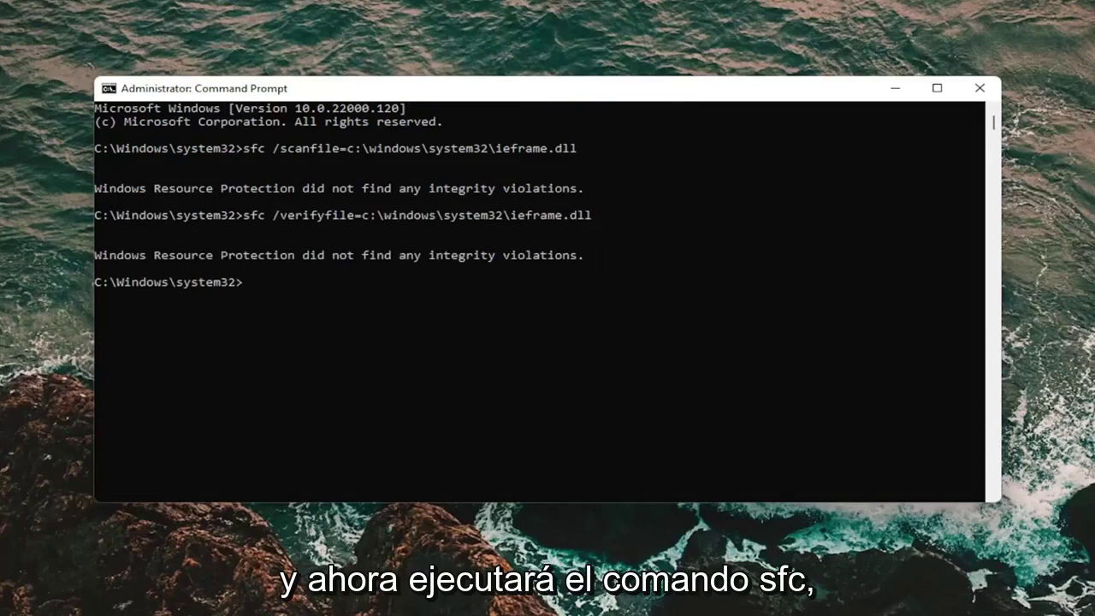
# Paste and run sfc /scannow for a full system file scan
pyautogui.rightClick(597, 92)
pyautogui.moveTo(664, 217)
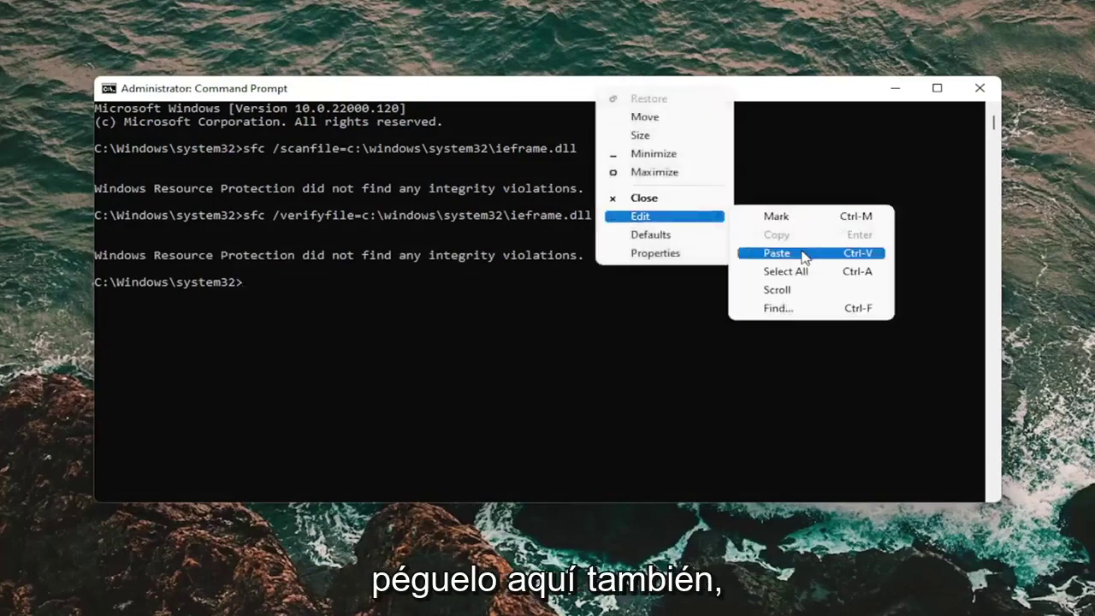
pyautogui.click(802, 251)
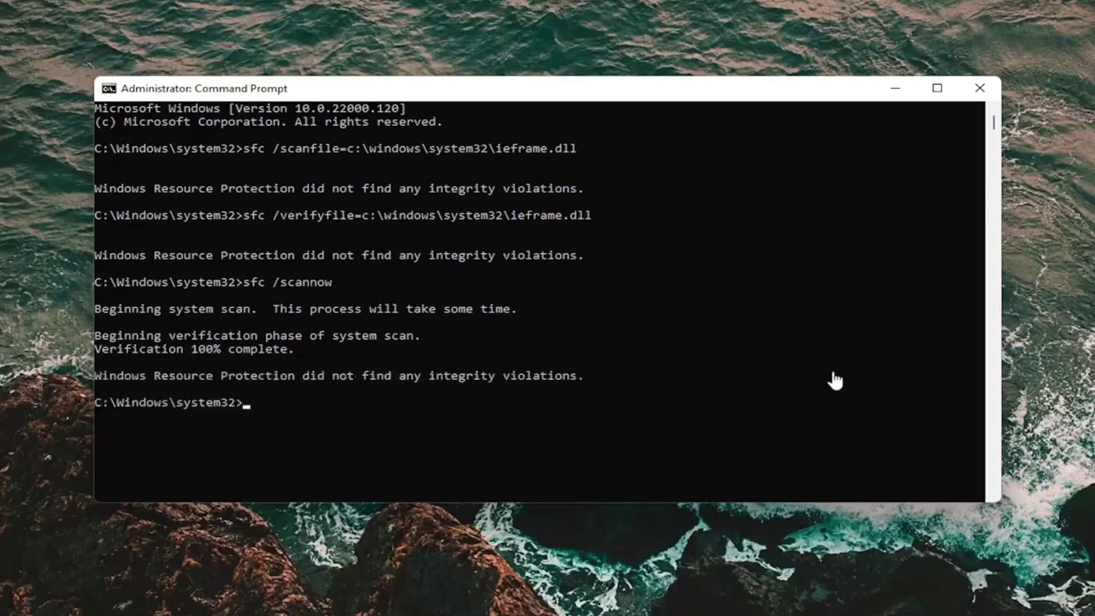
# Paste and run a read-only chkdsk disk check
pyautogui.rightClick(586, 92)
pyautogui.click(662, 222)
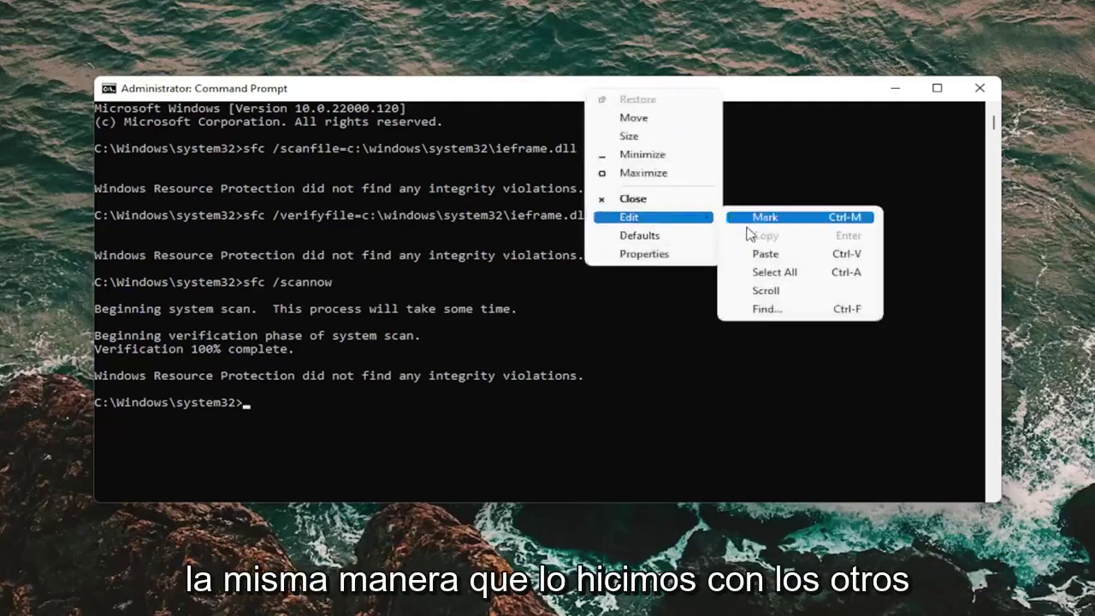
pyautogui.click(766, 253)
pyautogui.press('Return')
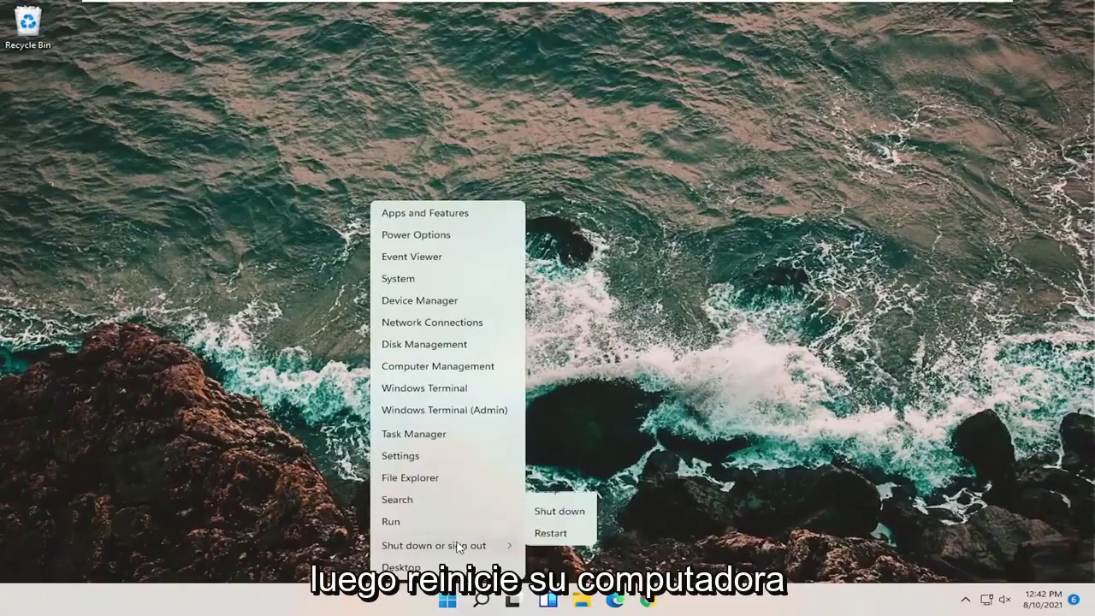
# Restart the computer
pyautogui.click(554, 568)
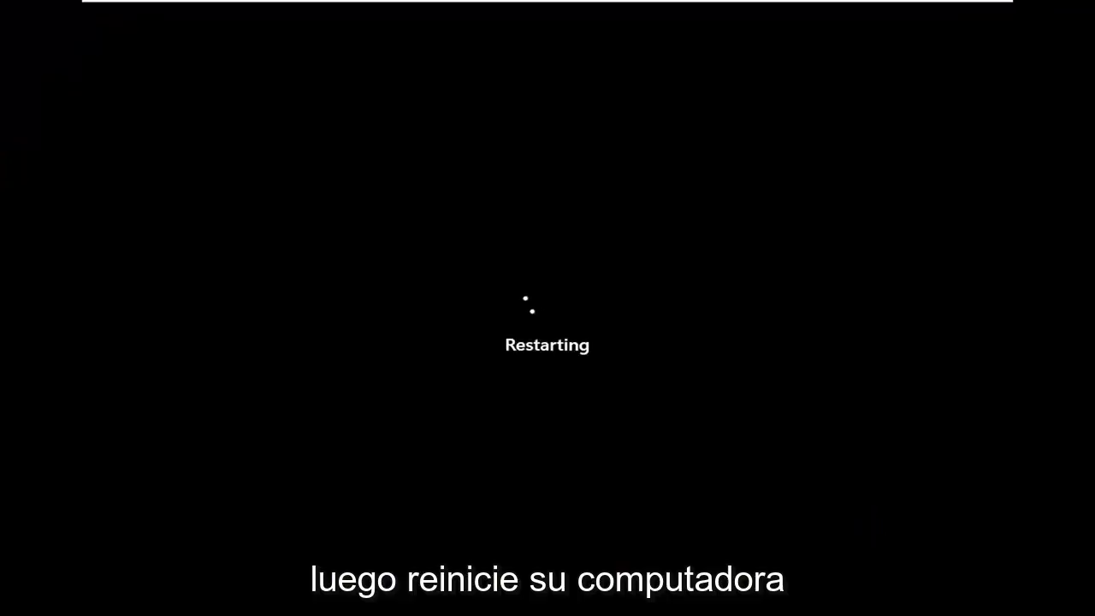